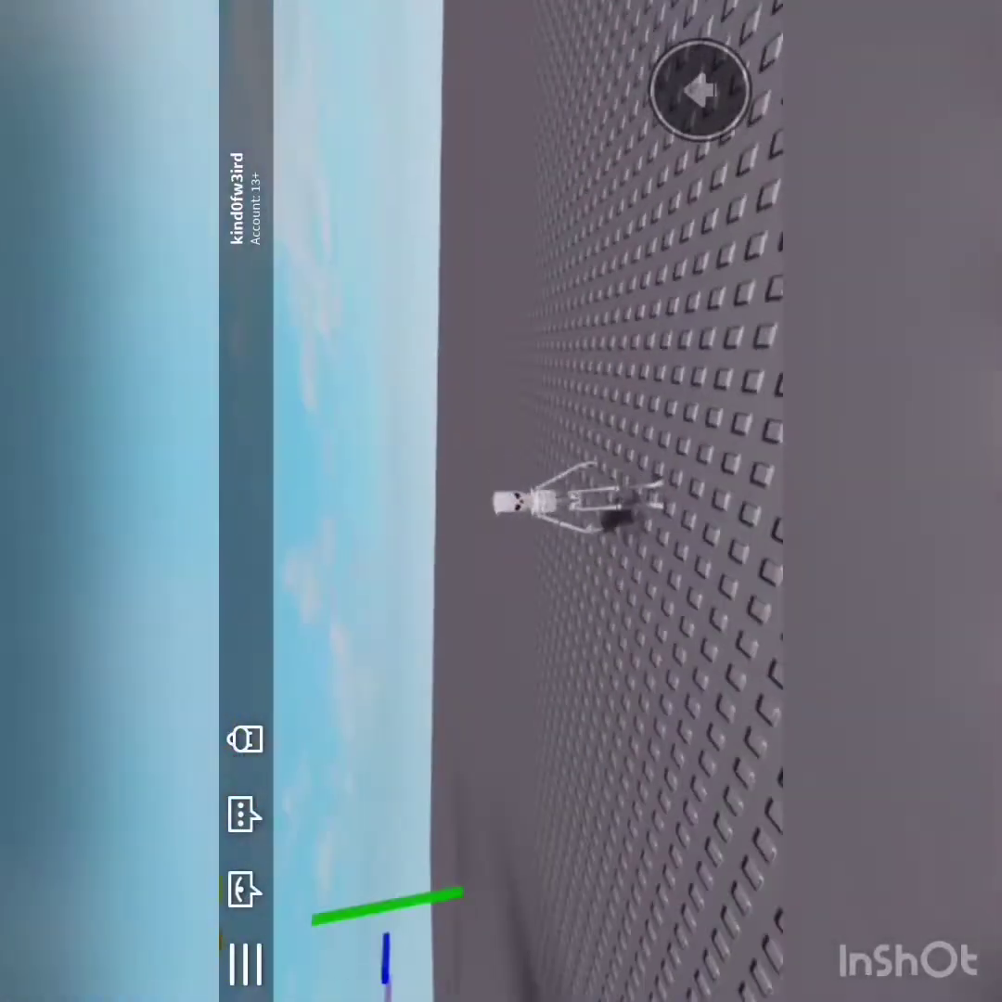
# - Pause the Rage obby with the bottom-left menu icon to show the player list
pyautogui.click(246, 966)
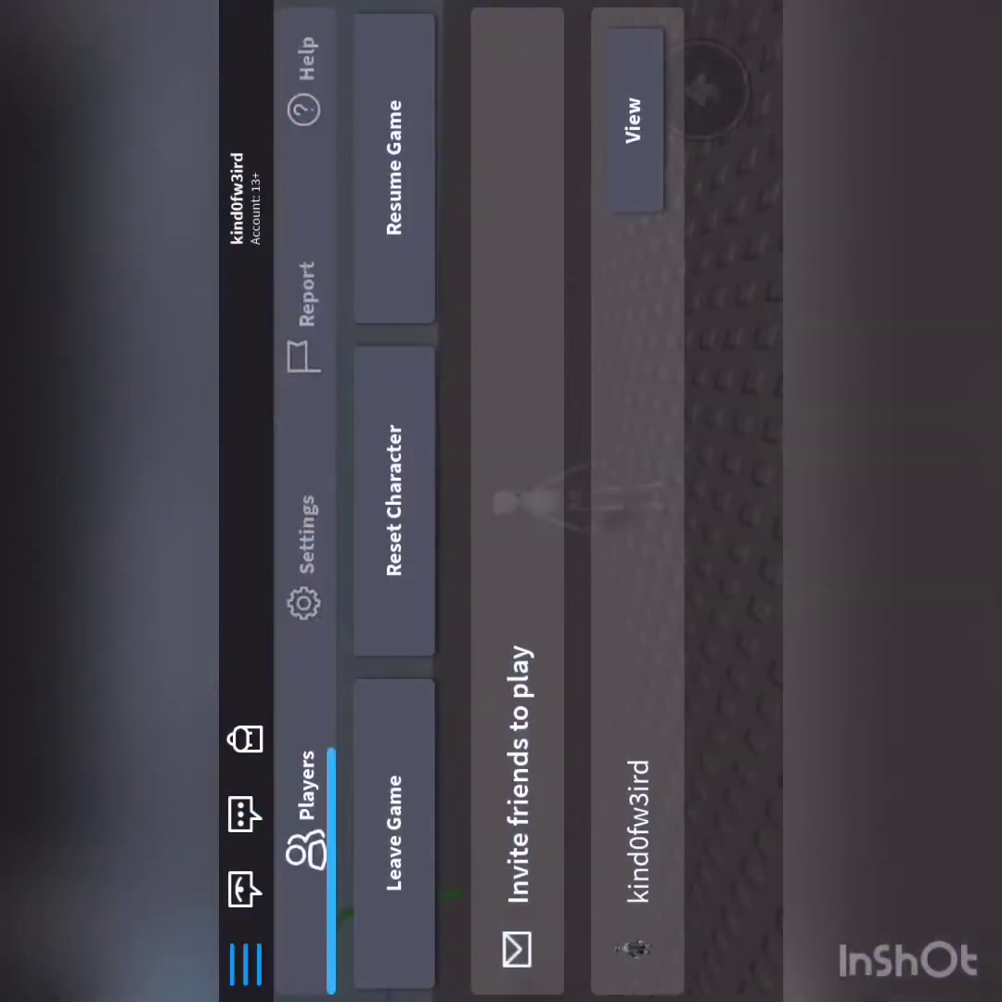